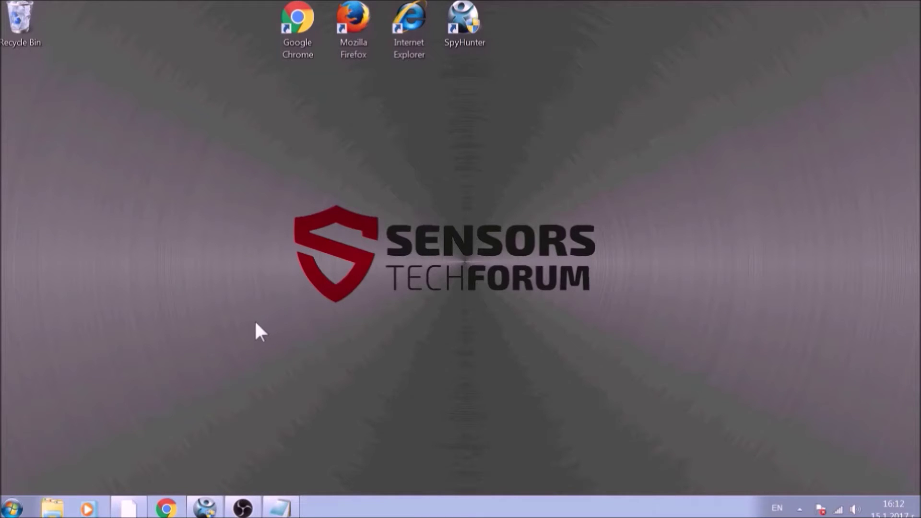
# - Bring up the Run dialog, centre it on screen, and enter APPWIZ.CPL
pyautogui.press('super+r')
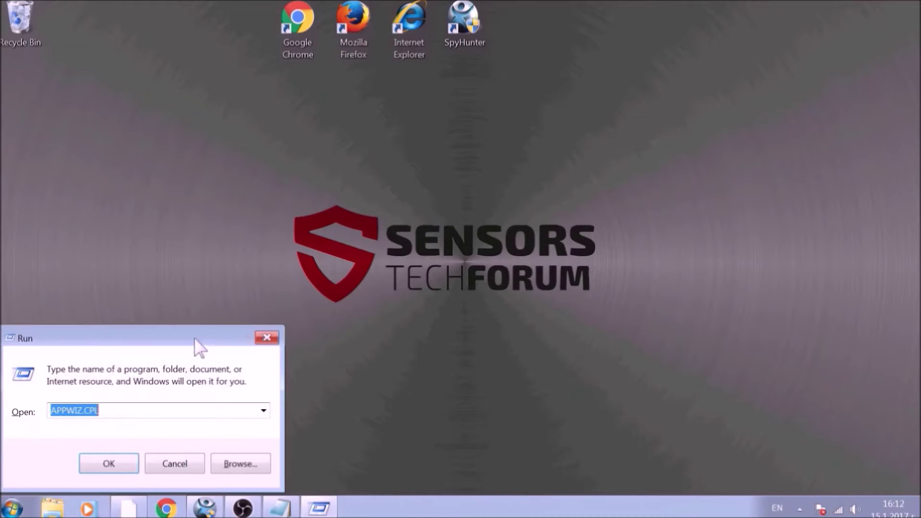
pyautogui.moveTo(194, 339); pyautogui.dragTo(463, 188)
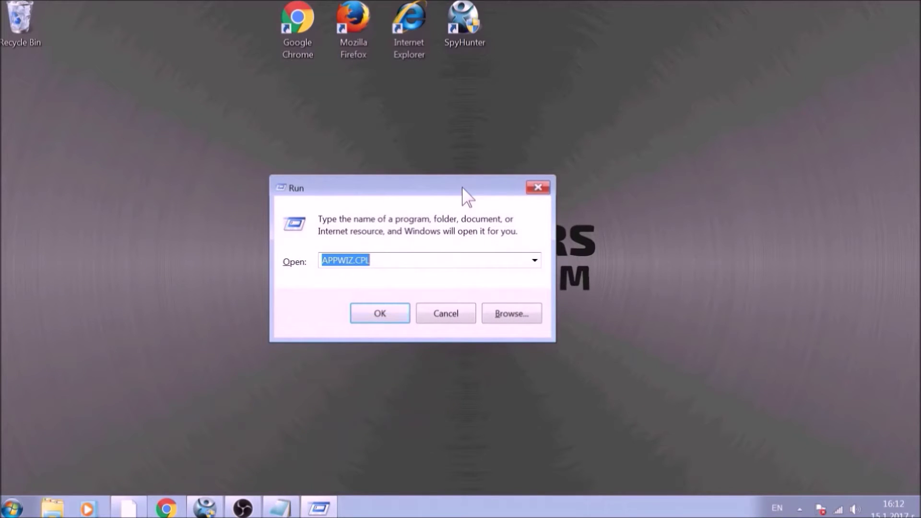
pyautogui.write('APPWIZ')
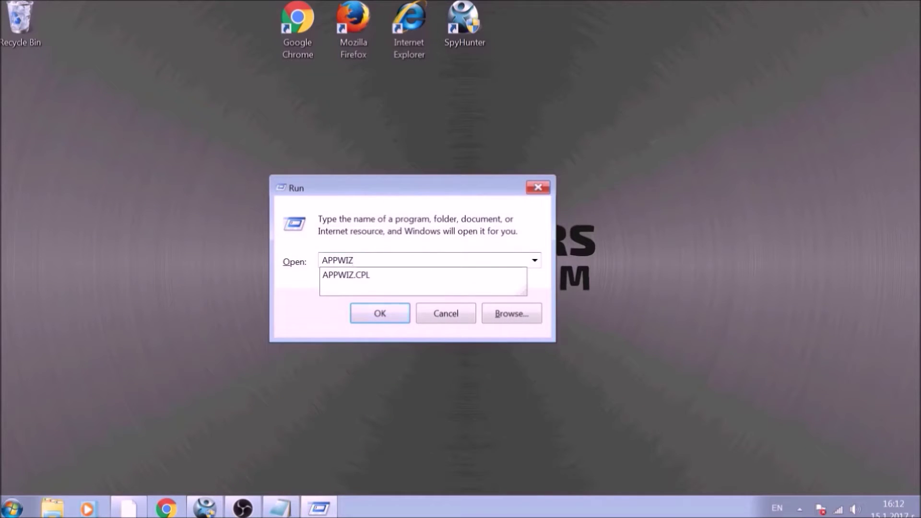
pyautogui.write('.CPL')
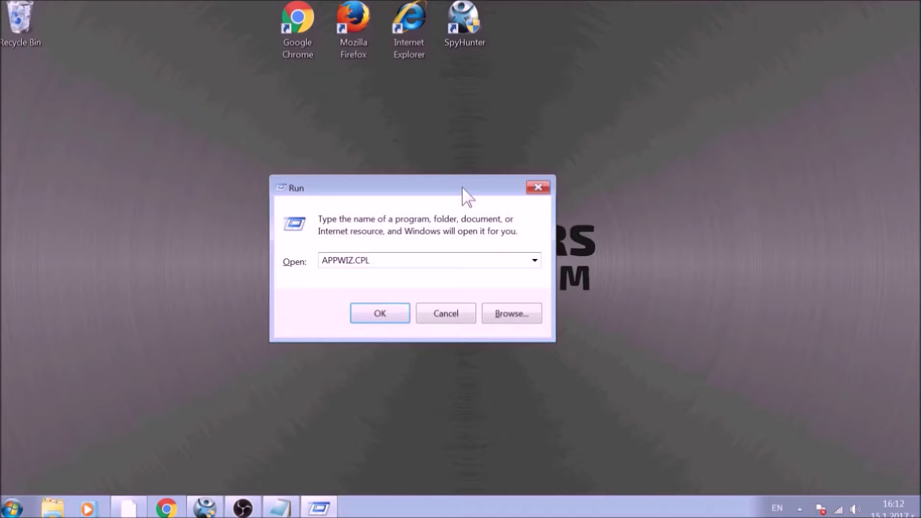
# - Run APPWIZ.CPL to list installed programs and select SUSPICIOUS PROGRAM
pyautogui.click(376, 312)
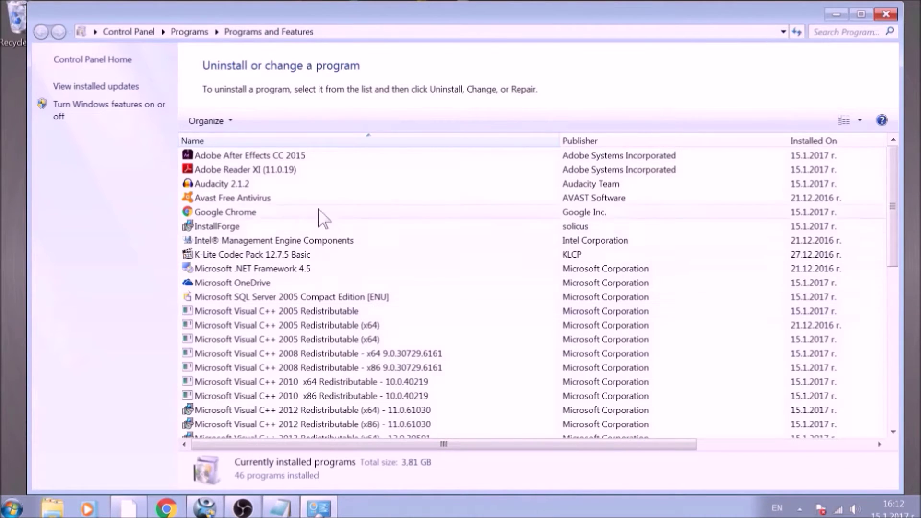
pyautogui.scroll(-1, 322, 213)
pyautogui.scroll(-8, 327, 240)
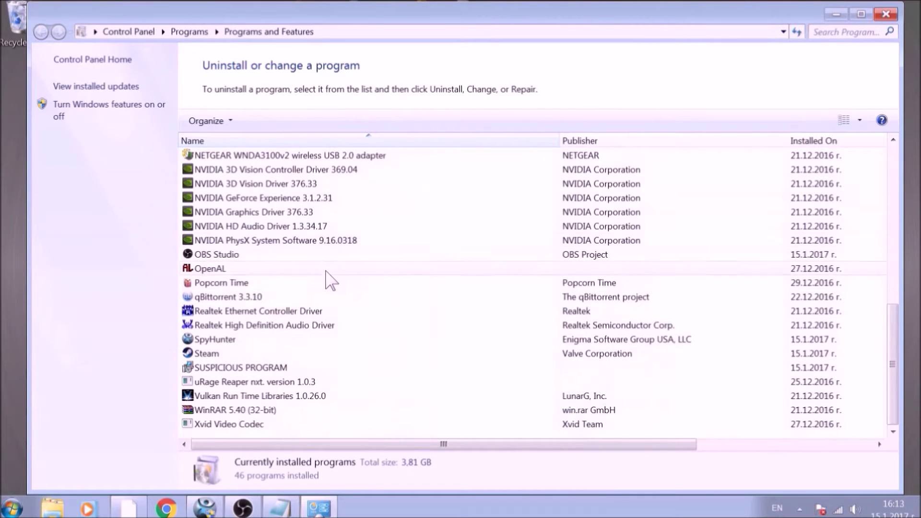
pyautogui.click(310, 367)
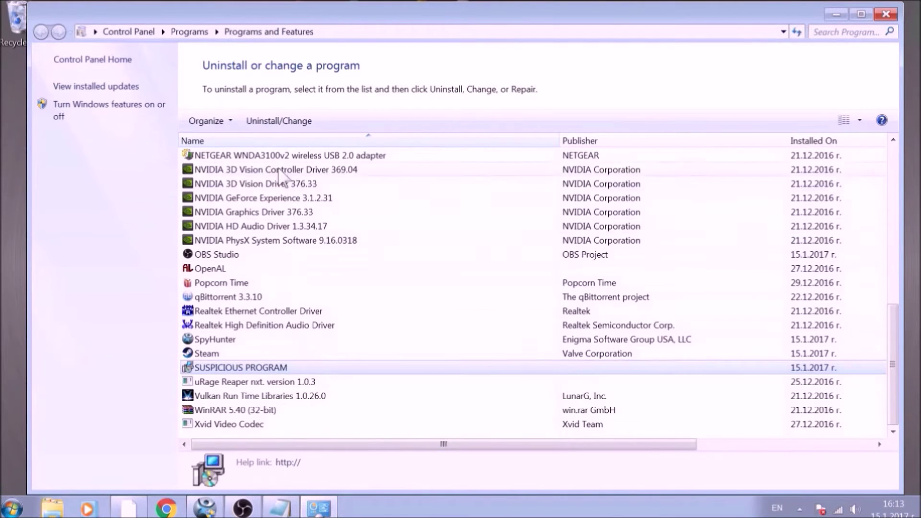
# - Uninstall SUSPICIOUS PROGRAM, acknowledge the removal, and close Programs and Features
pyautogui.click(283, 121)
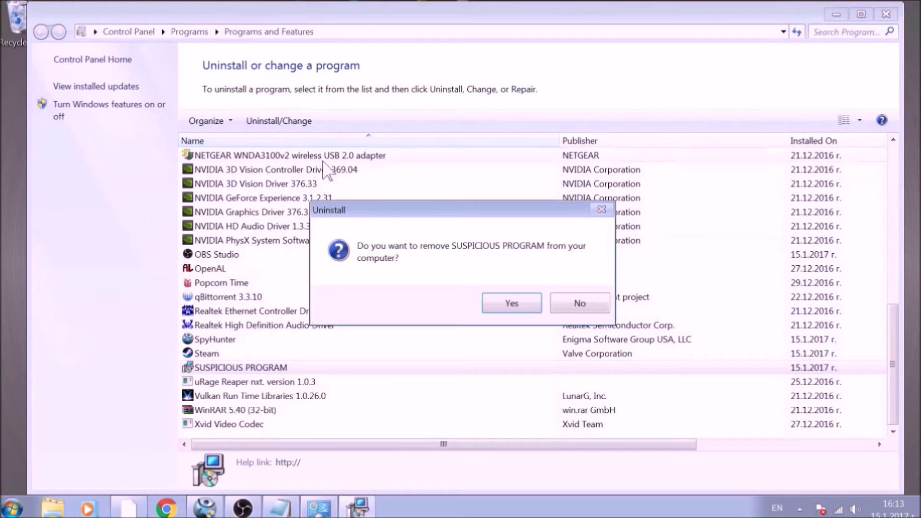
pyautogui.click(510, 302)
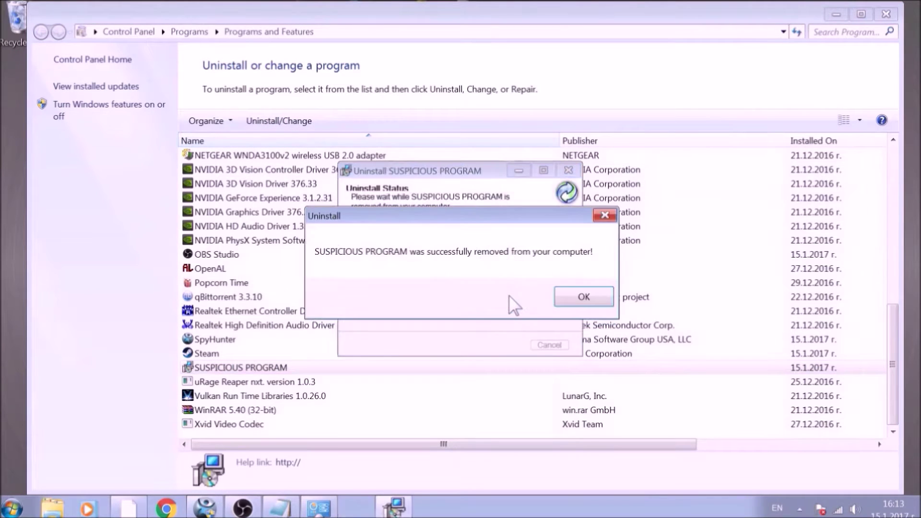
pyautogui.click(574, 296)
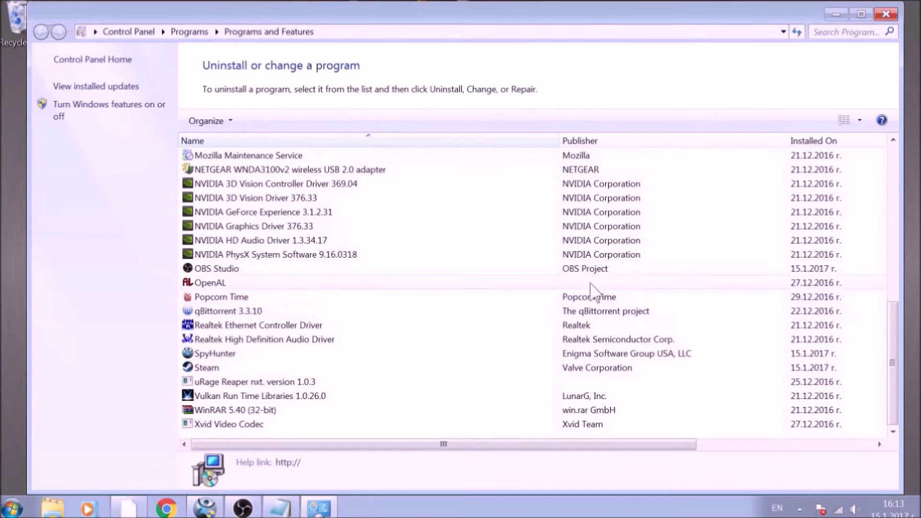
pyautogui.click(895, 14)
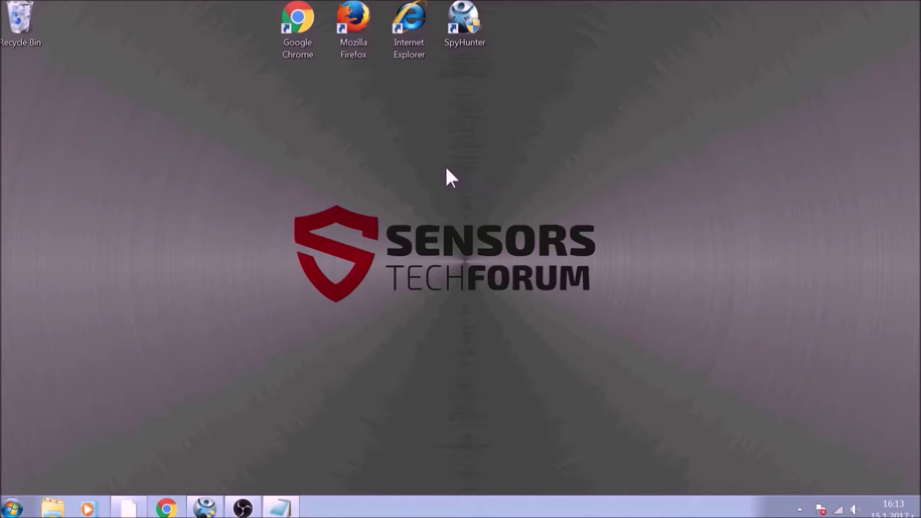
# - Launch Google Chrome and go to chrome://net-internals/#DNS
pyautogui.doubleClick(311, 34)
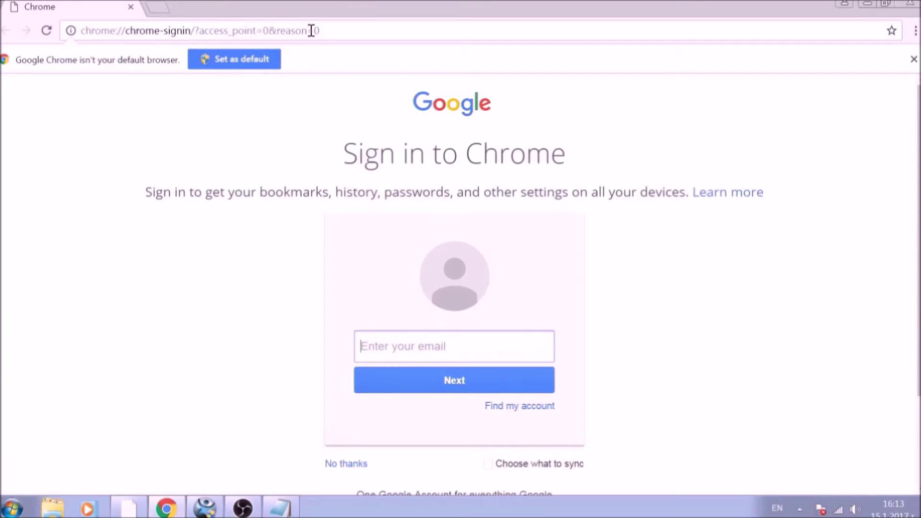
pyautogui.click(324, 31)
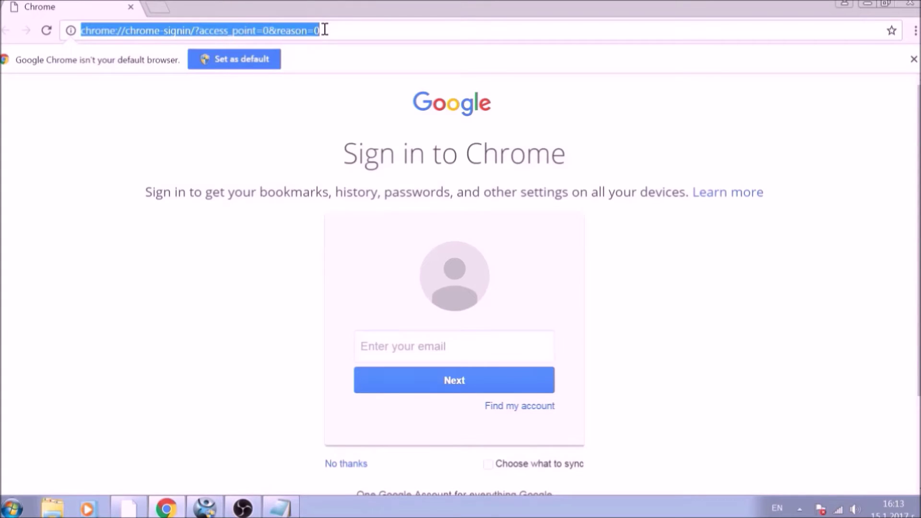
pyautogui.write('CHROME')
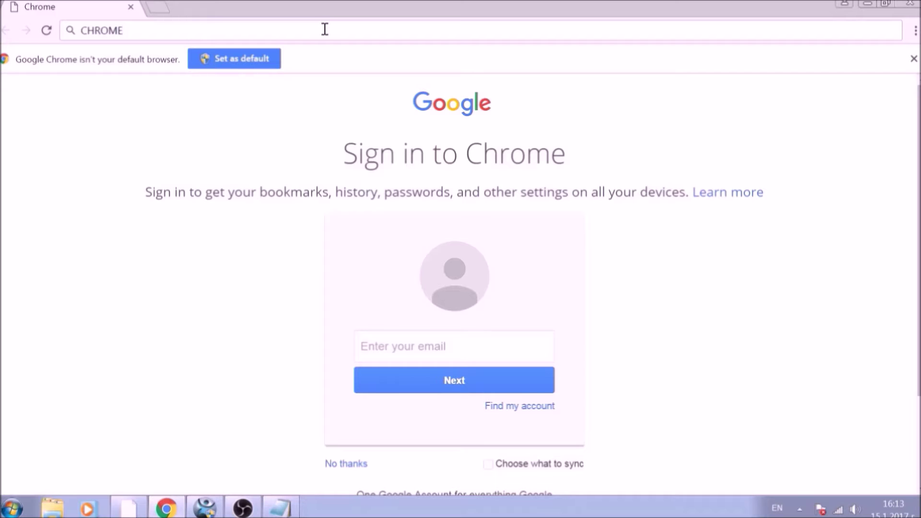
pyautogui.write('://NE')
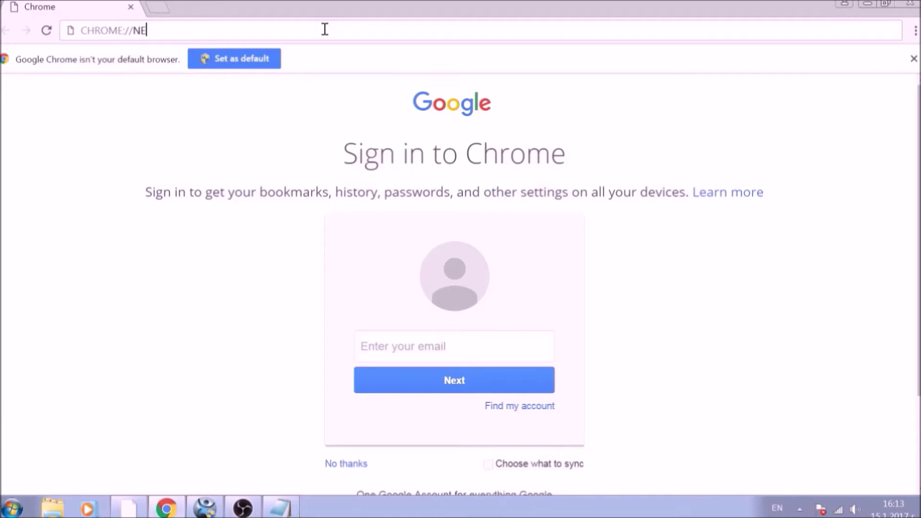
pyautogui.write('T-INTER')
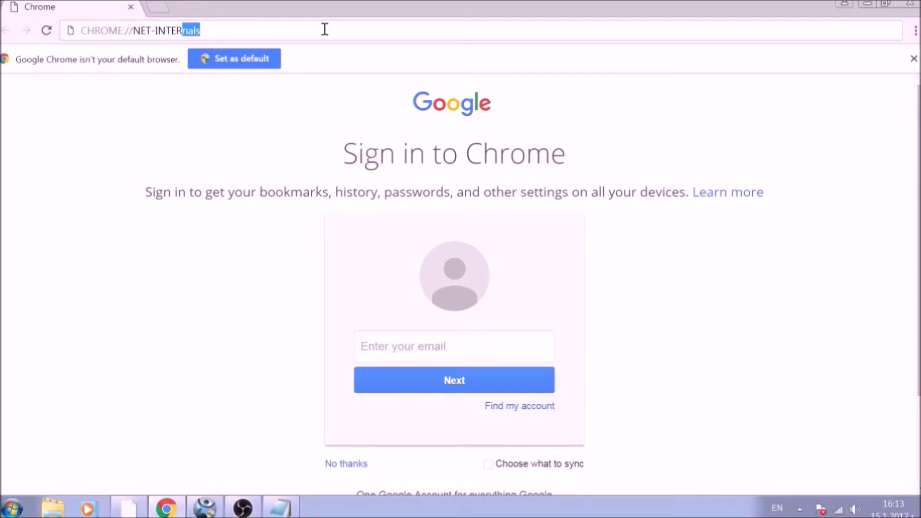
pyautogui.write('NALS/#DNS')
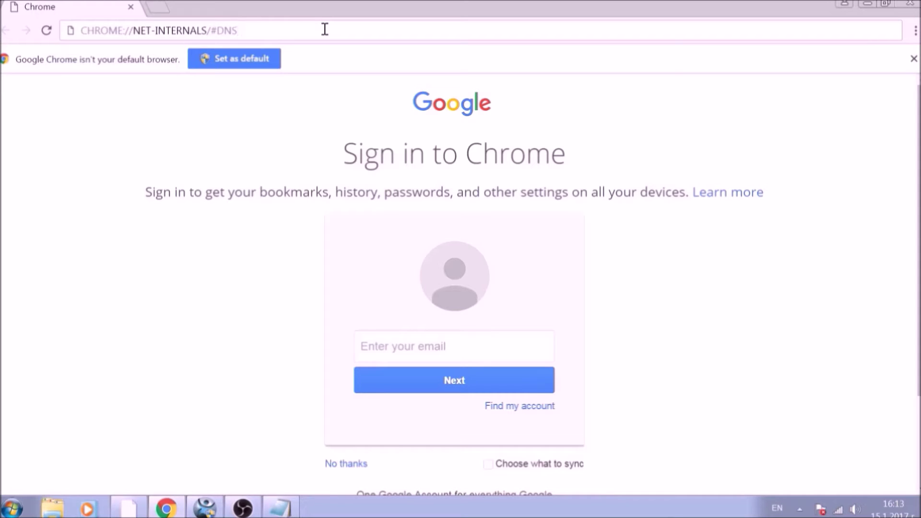
pyautogui.press('Return')
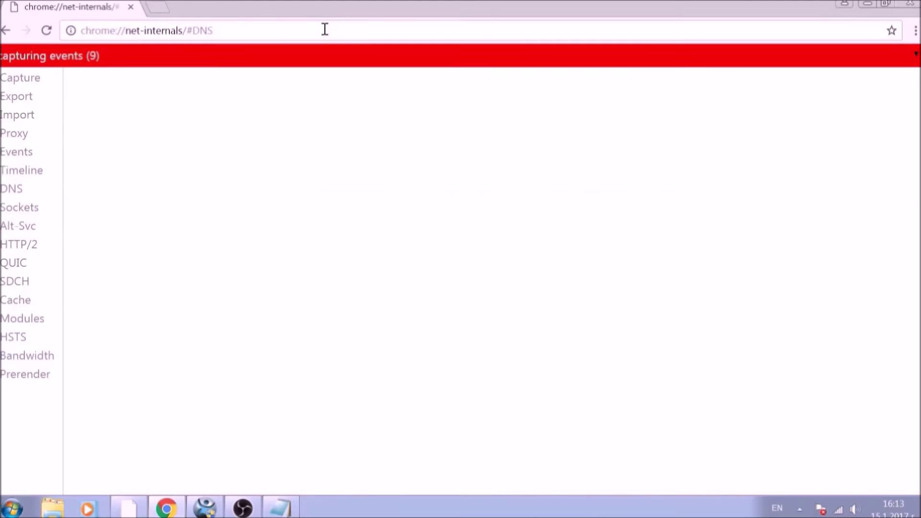
# - Clear Chrome's host resolver cache on the DNS page, then view the Cache statistics
pyautogui.click(16, 191)
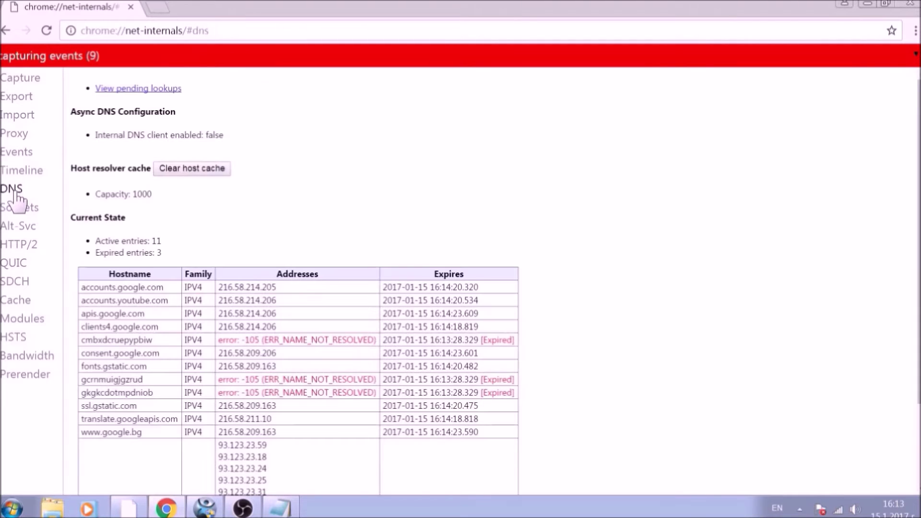
pyautogui.click(194, 180)
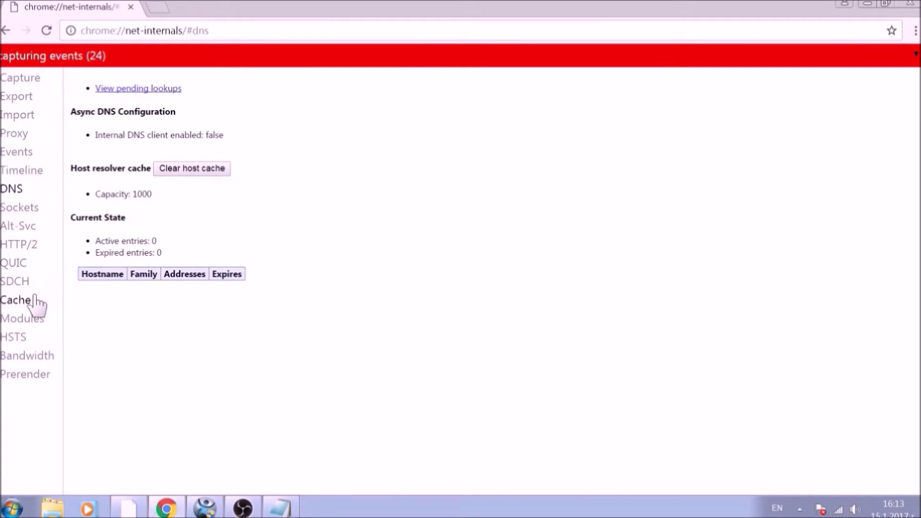
pyautogui.click(19, 300)
pyautogui.scroll(-6, 98, 277)
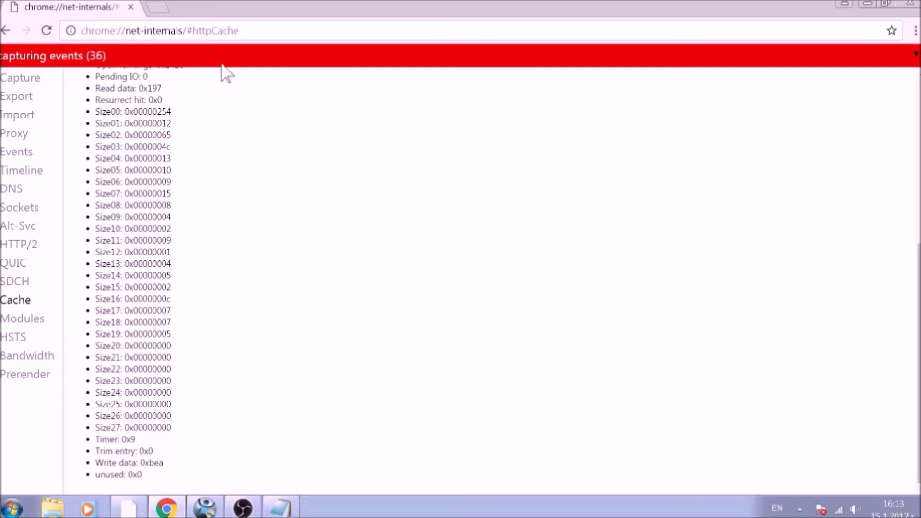
# - Navigate Chrome to chrome://settings/clearBrowserData
pyautogui.click(235, 30)
pyautogui.write('CH')
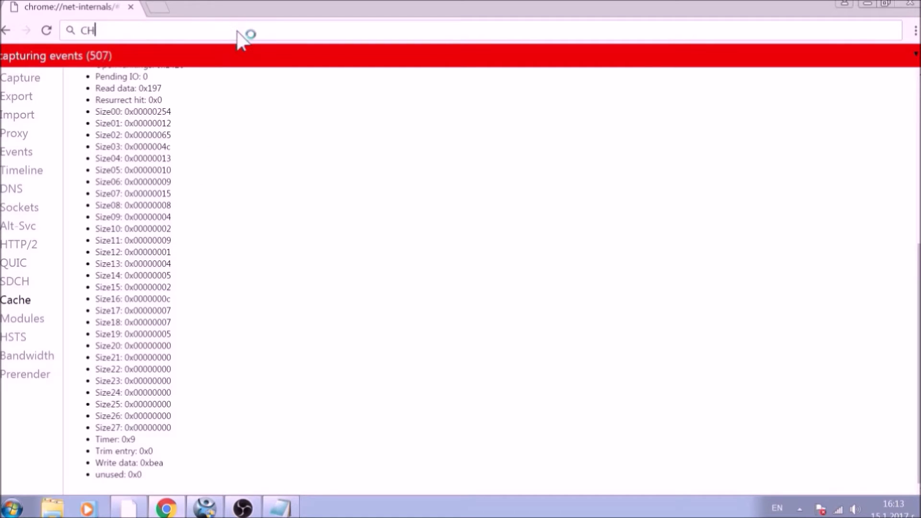
pyautogui.write('ROME:')
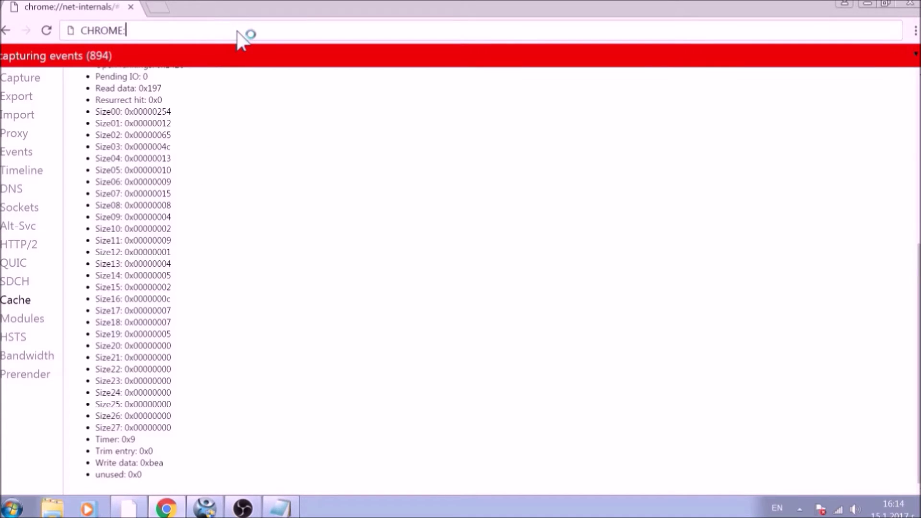
pyautogui.write('//SETTI')
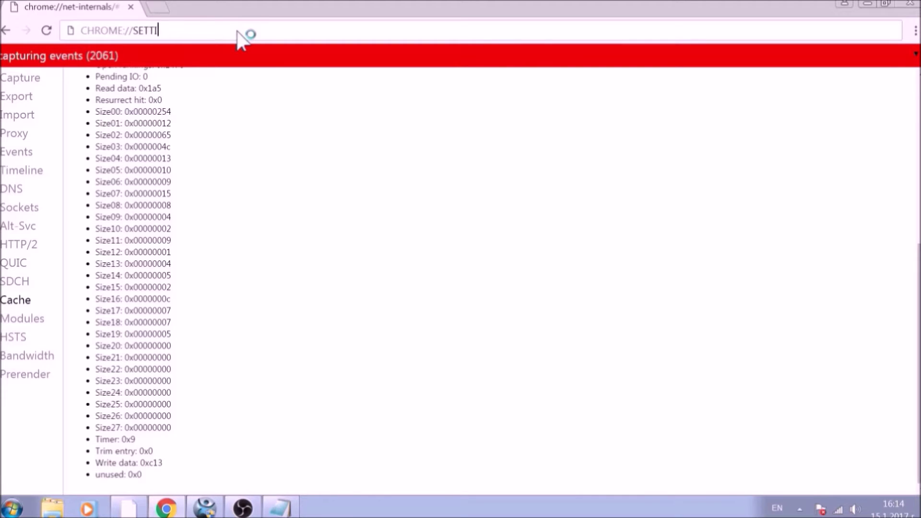
pyautogui.write('NGS/CLEARBW')
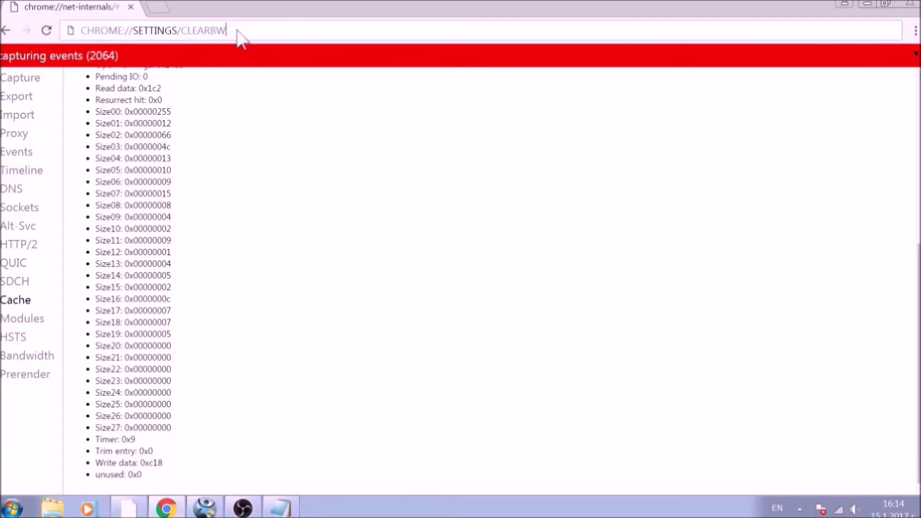
pyautogui.press('BackSpace')
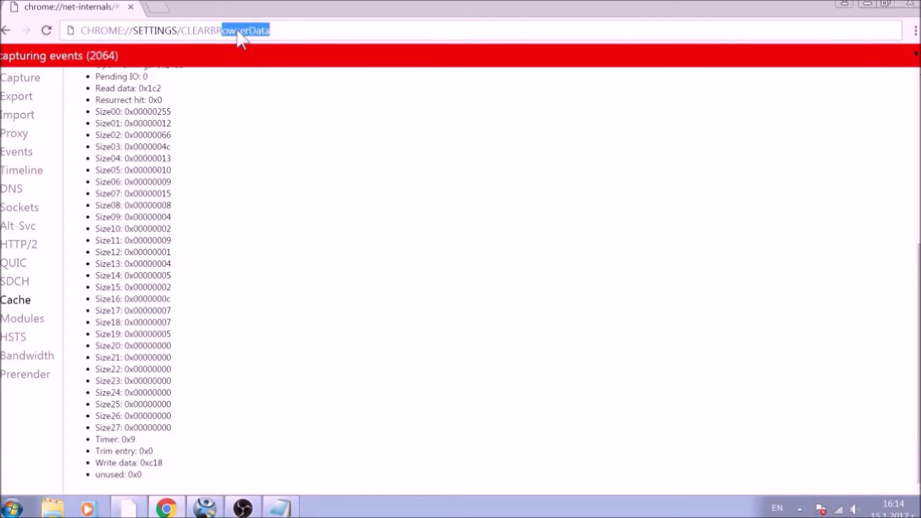
pyautogui.write('ROWSERDATA')
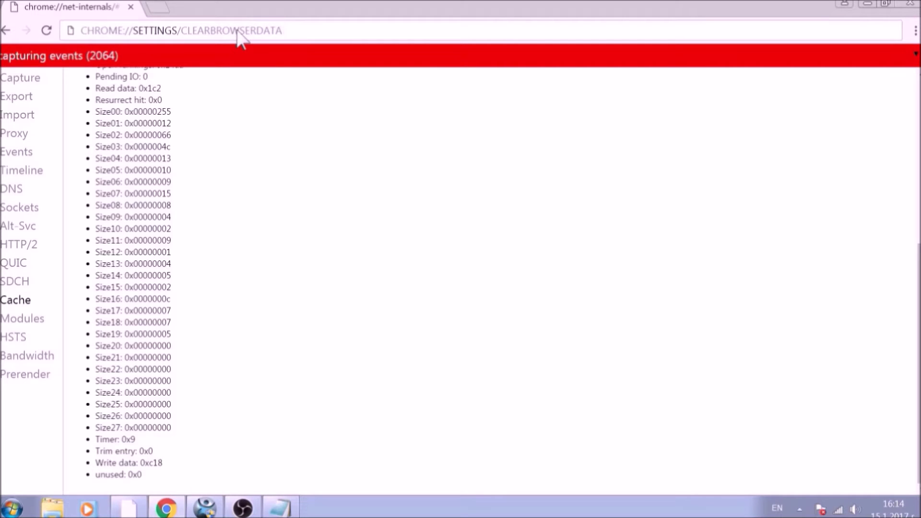
pyautogui.press('Return')
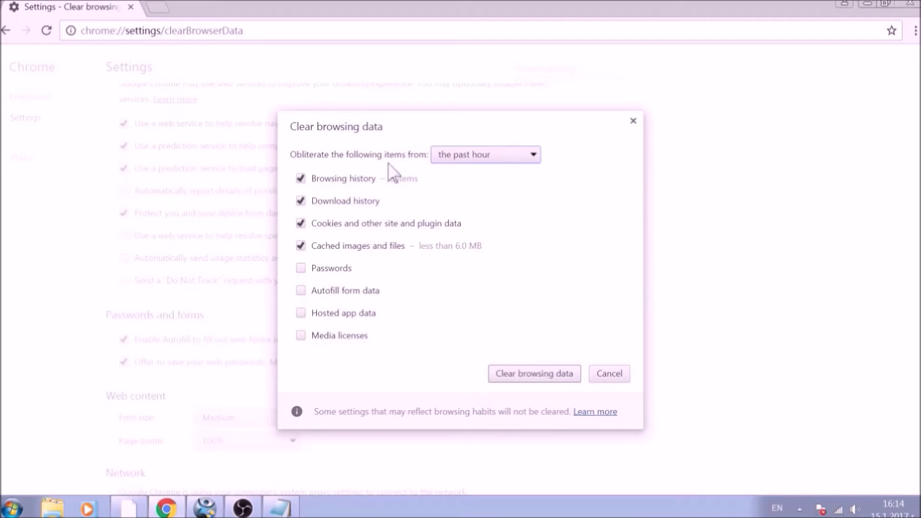
# - Clear browsing data from the beginning of time, adding passwords, autofill, hosted app data and media licenses
pyautogui.click(531, 161)
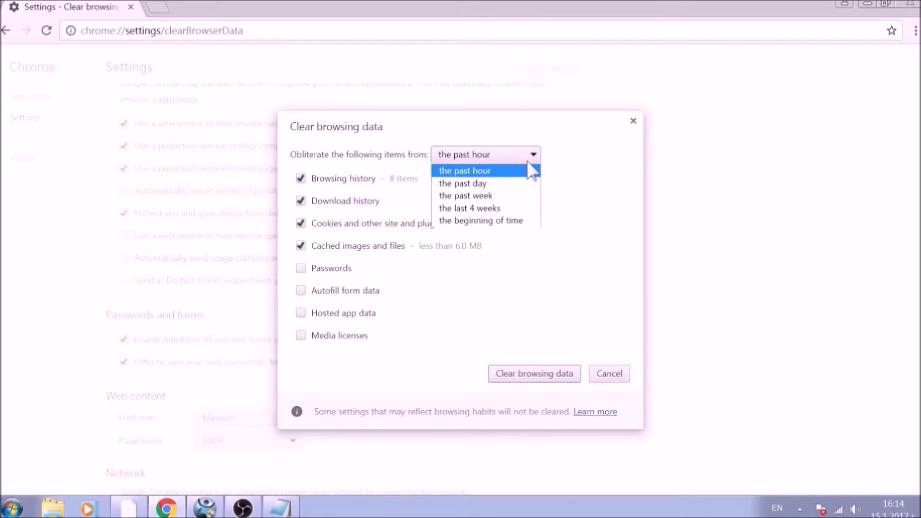
pyautogui.click(516, 222)
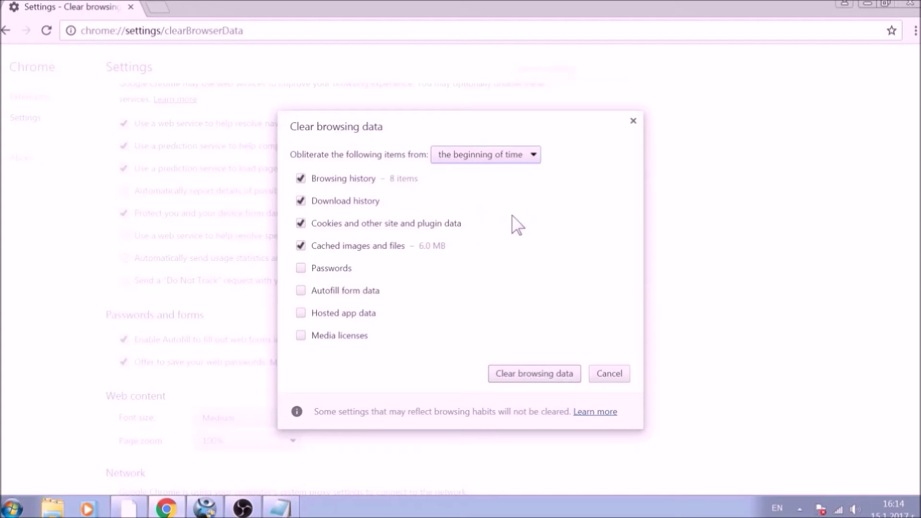
pyautogui.click(348, 270)
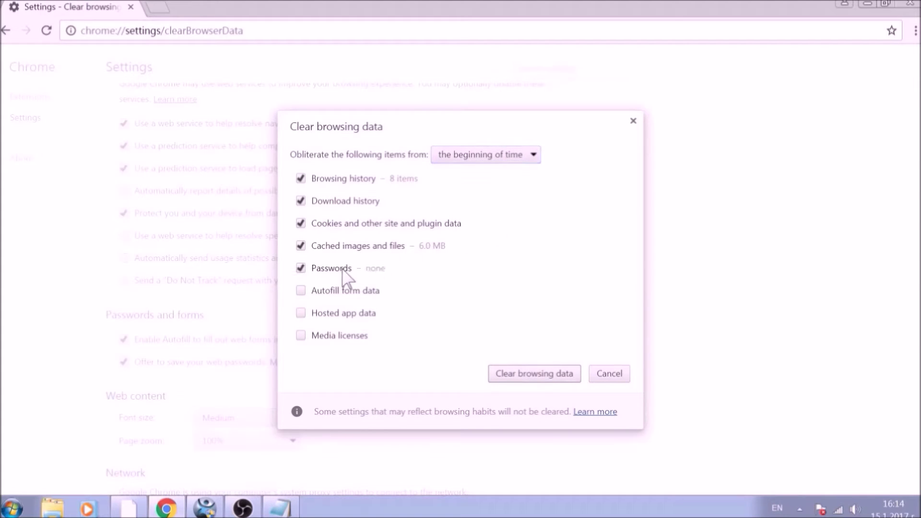
pyautogui.click(347, 291)
pyautogui.click(348, 314)
pyautogui.click(350, 337)
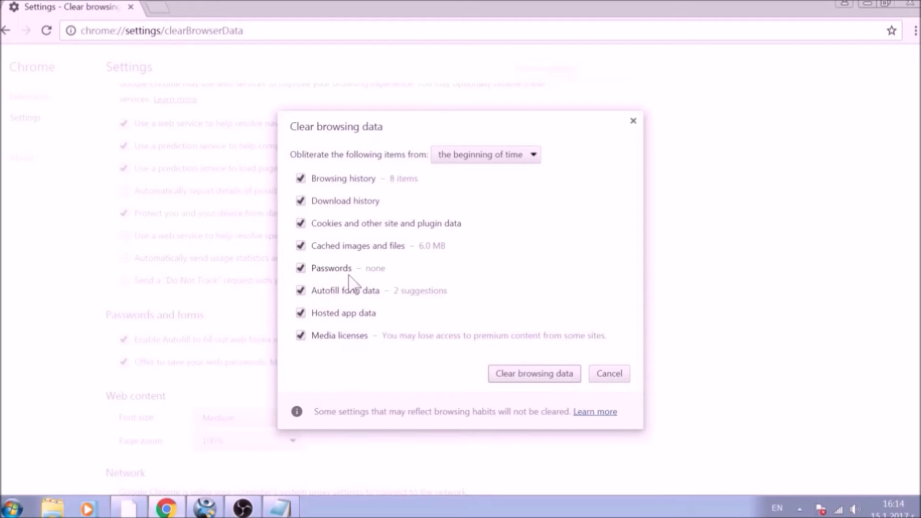
pyautogui.click(538, 373)
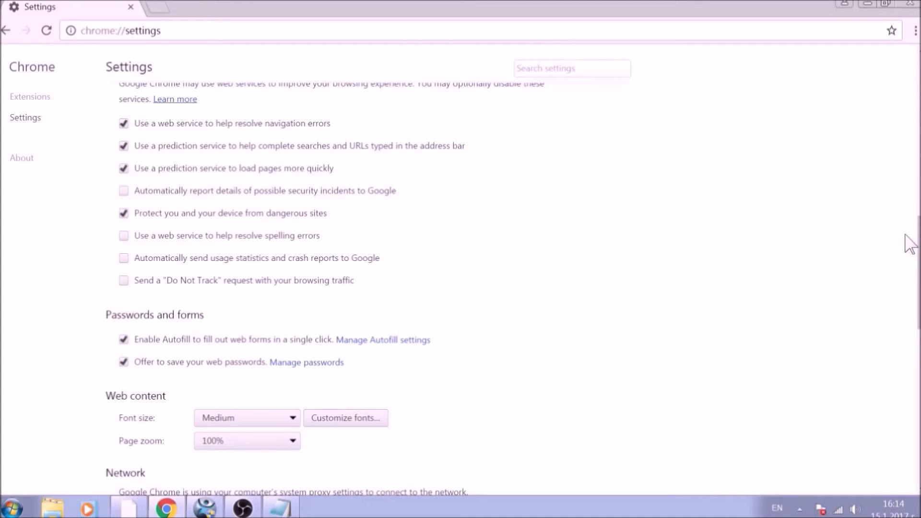
# - Reset Chrome's settings to their original defaults and close the browser
pyautogui.moveTo(918, 279); pyautogui.dragTo(910, 444)
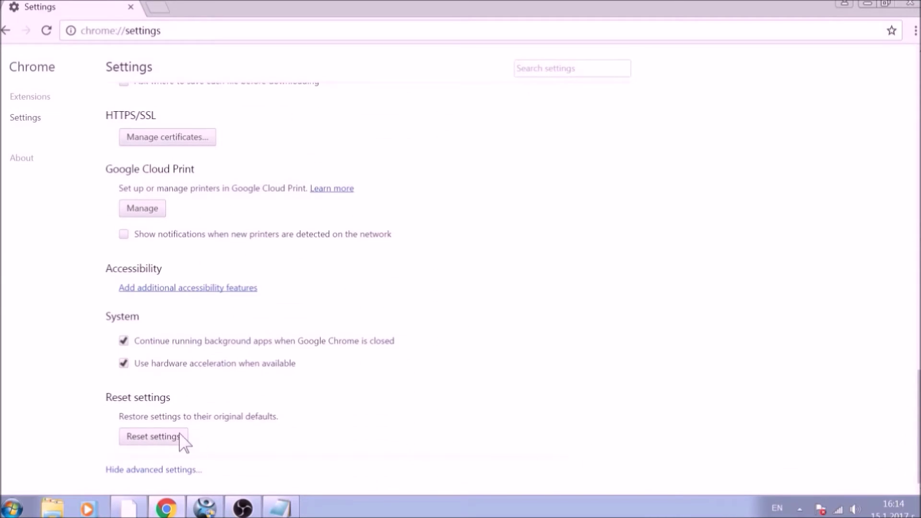
pyautogui.click(151, 438)
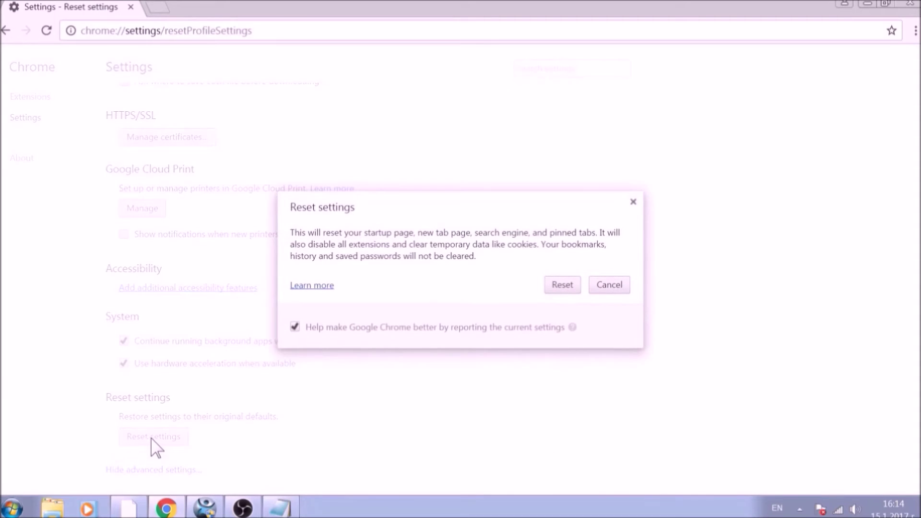
pyautogui.click(564, 287)
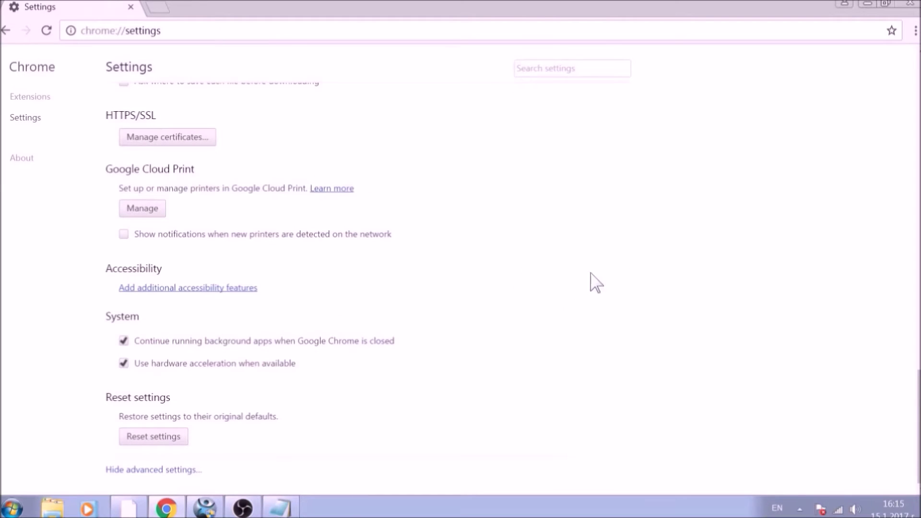
pyautogui.click(912, 7)
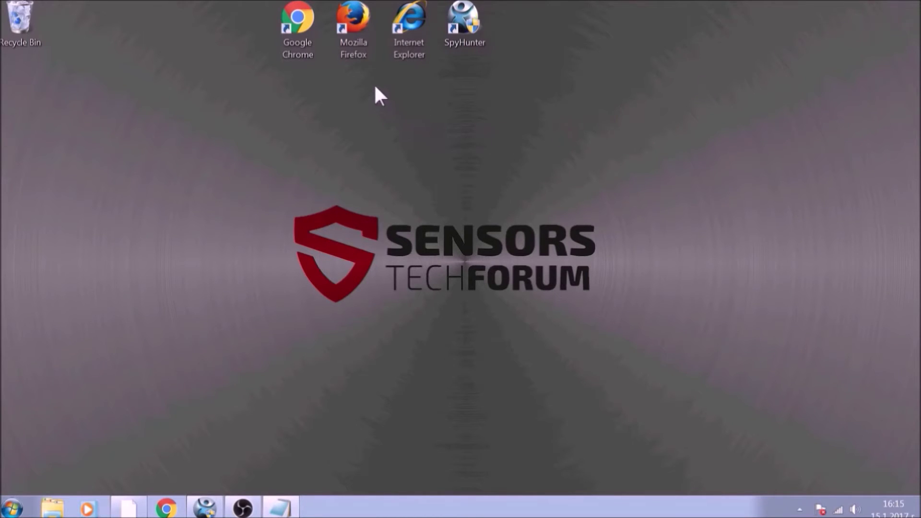
# - Launch Mozilla Firefox and open its Options page in a new tab
pyautogui.doubleClick(355, 45)
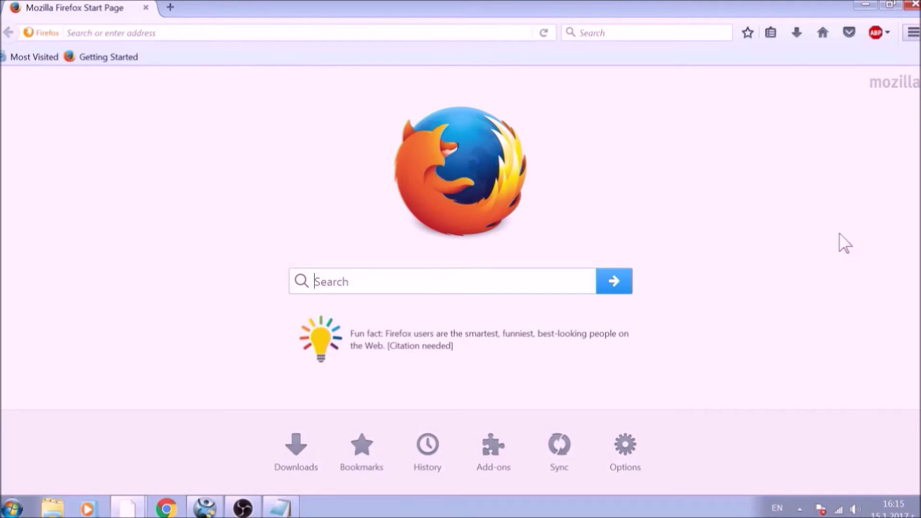
pyautogui.hotkey('alt', 't')
pyautogui.press('o')
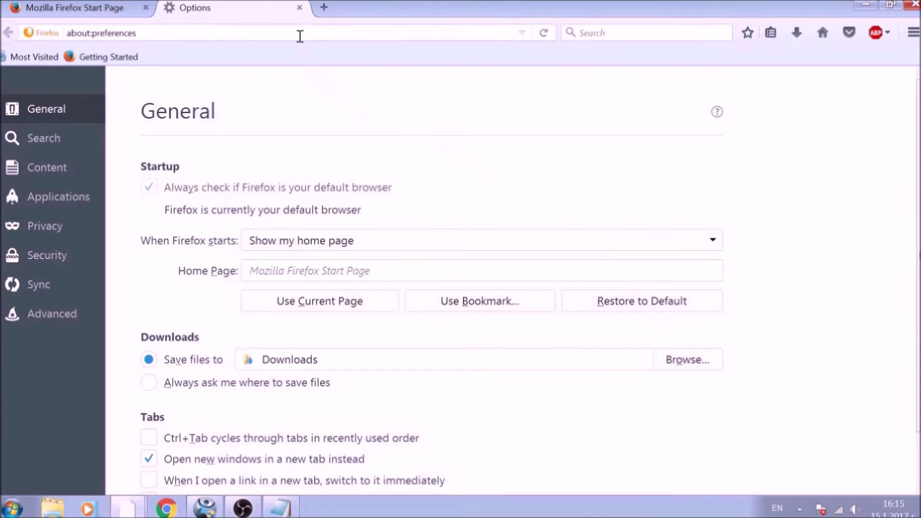
pyautogui.click(299, 36)
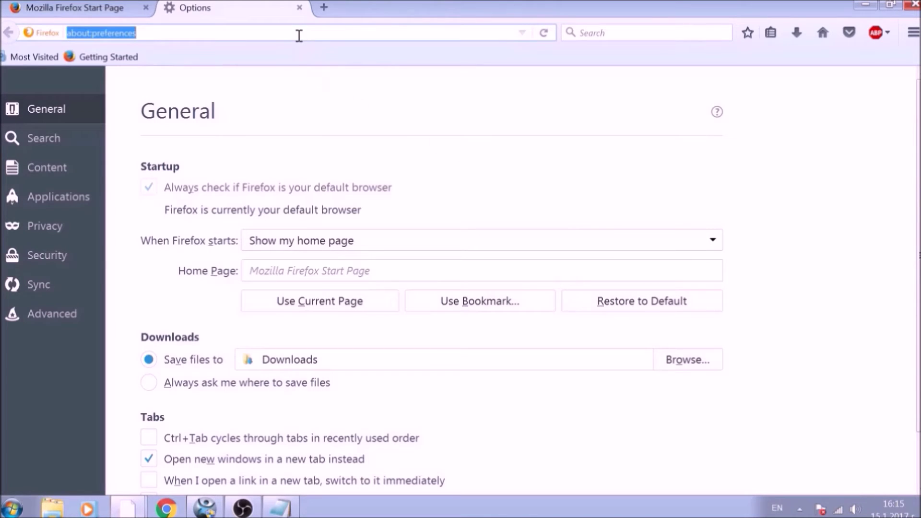
# - Go to about:support and refresh Firefox back to its defaults
pyautogui.write('ABO')
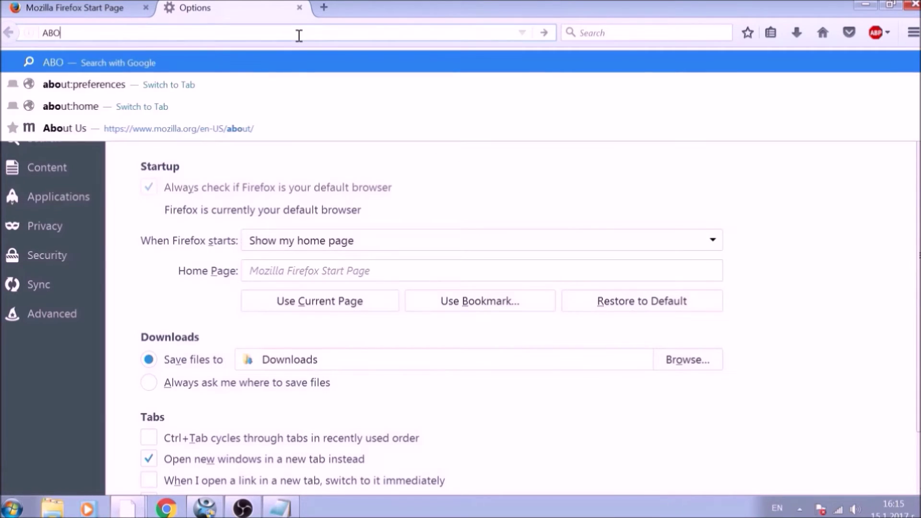
pyautogui.write('UT:')
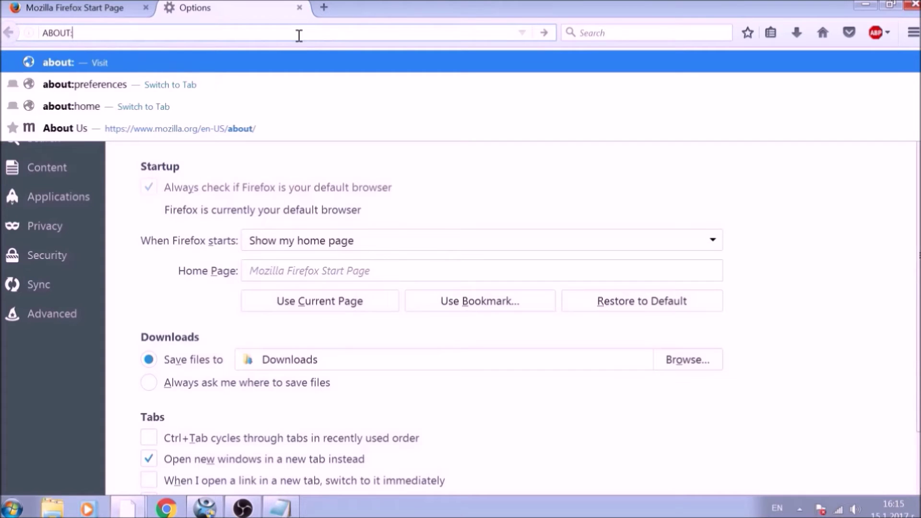
pyautogui.write('SUPPORT')
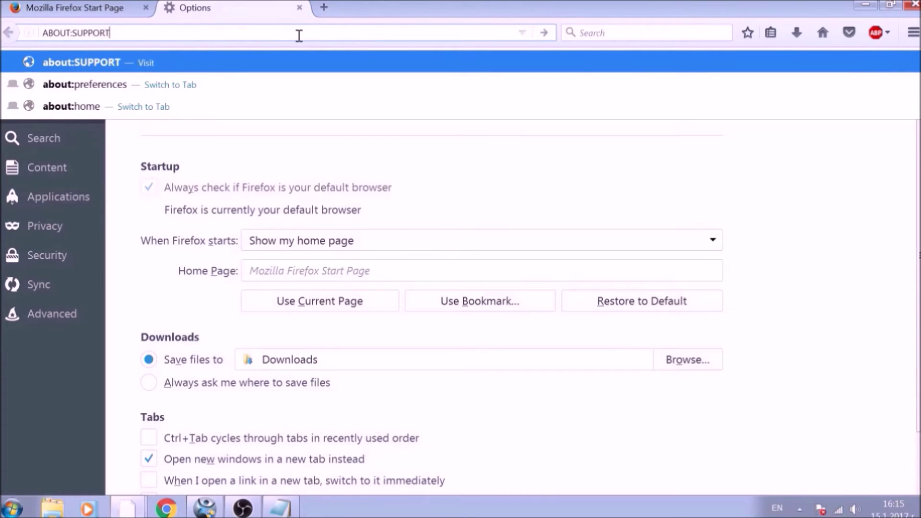
pyautogui.press('Return')
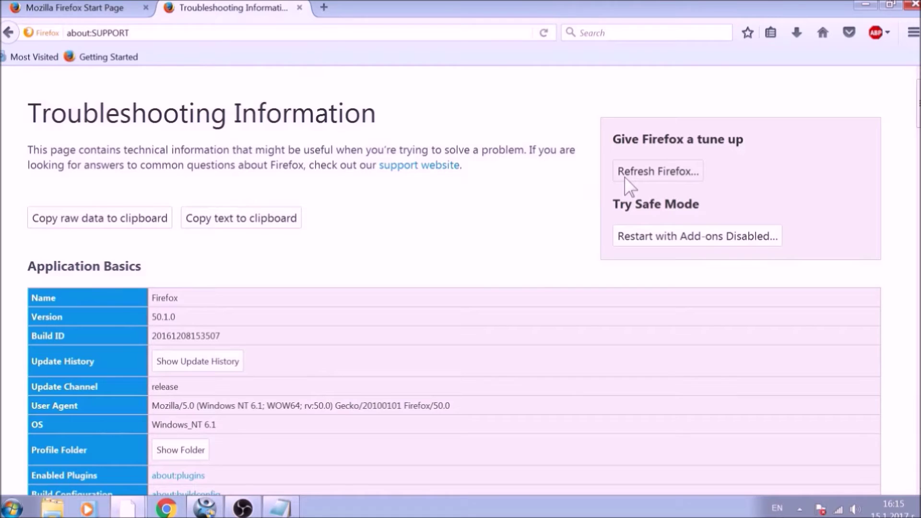
pyautogui.click(629, 183)
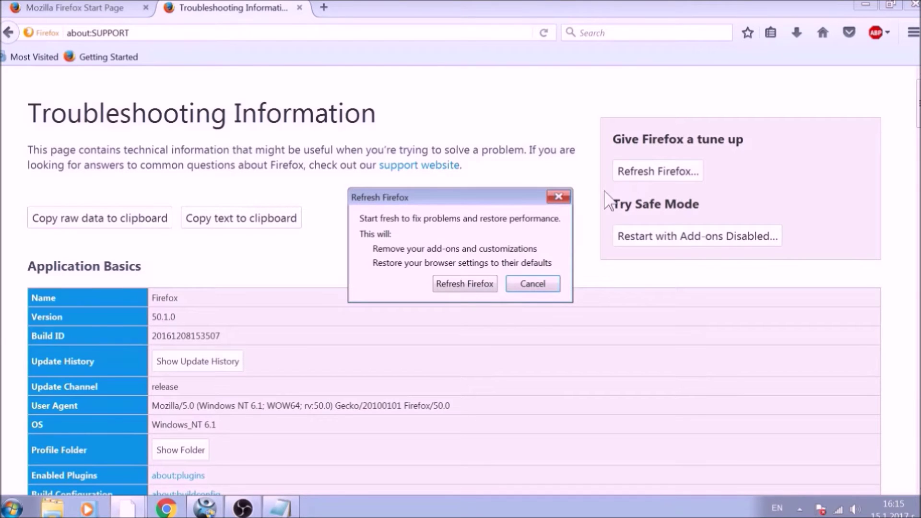
pyautogui.click(488, 290)
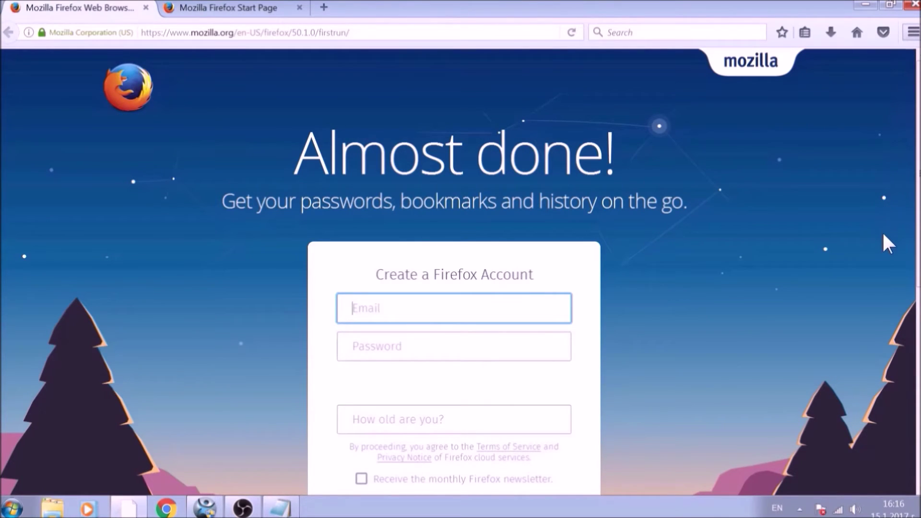
# - Check the Avast extensions are disabled in Add-ons Manager, then close Firefox with its three tabs
pyautogui.hotkey('ctrl', 'shift', 'a')
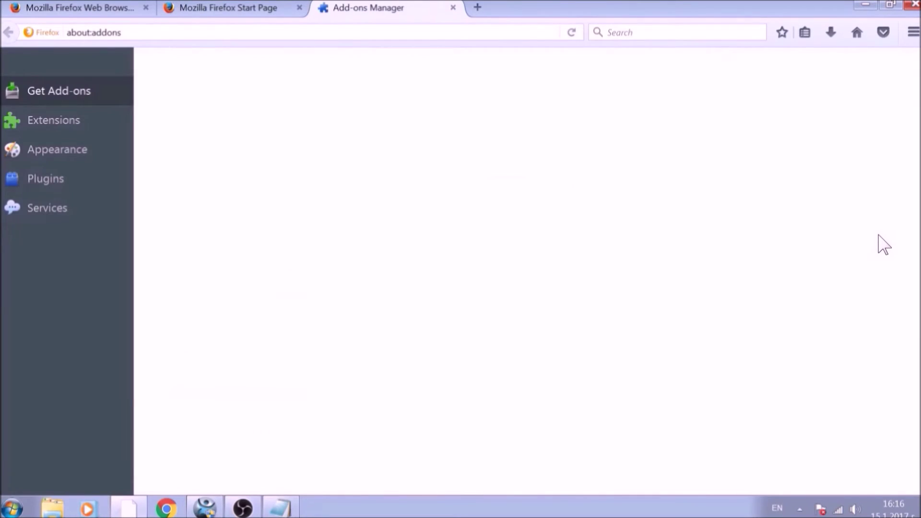
pyautogui.click(102, 135)
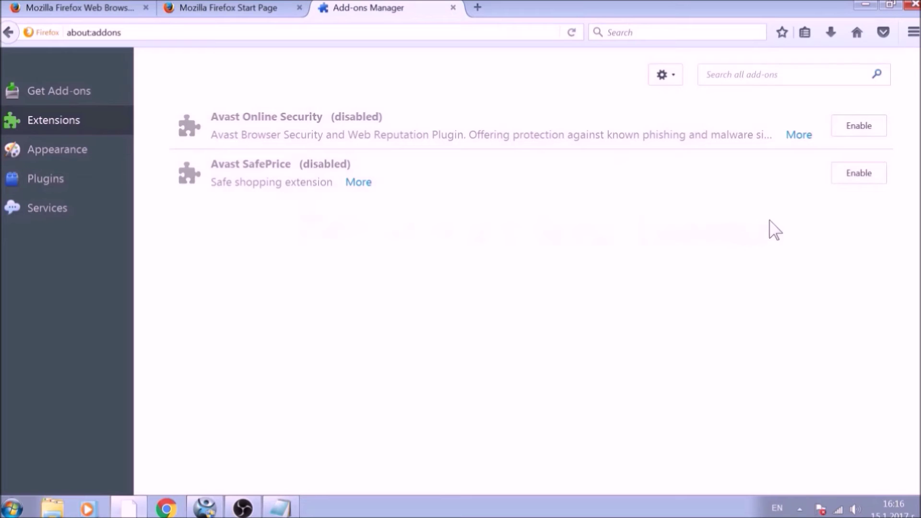
pyautogui.click(913, 4)
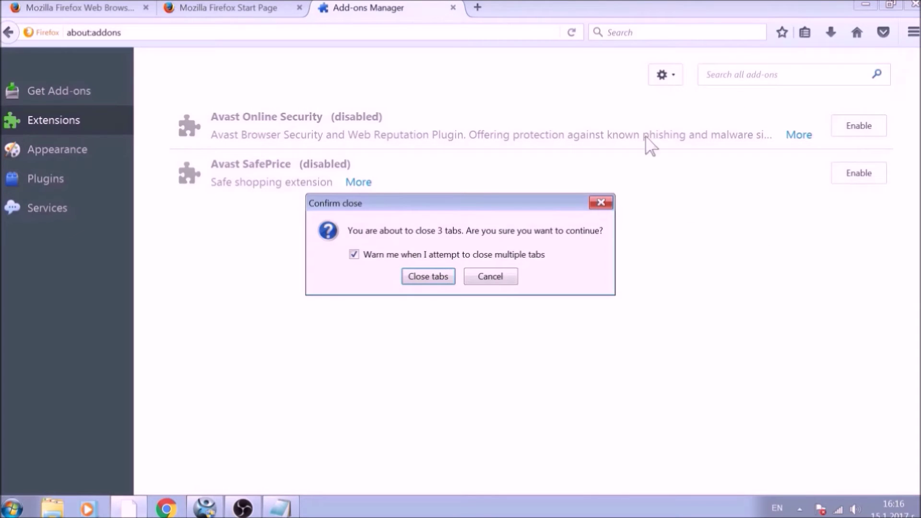
pyautogui.click(448, 277)
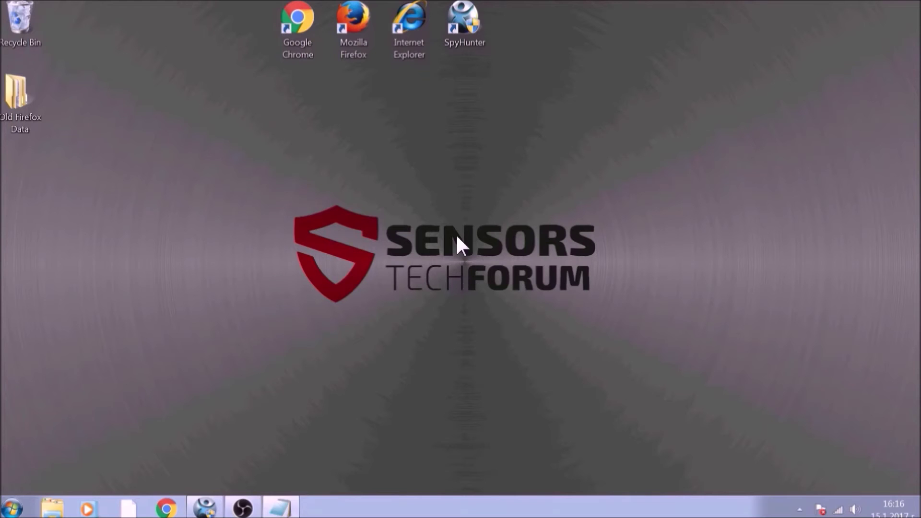
# - Launch Internet Explorer past the Avast warning and set its home page to about:blank in Internet Options
pyautogui.doubleClick(410, 42)
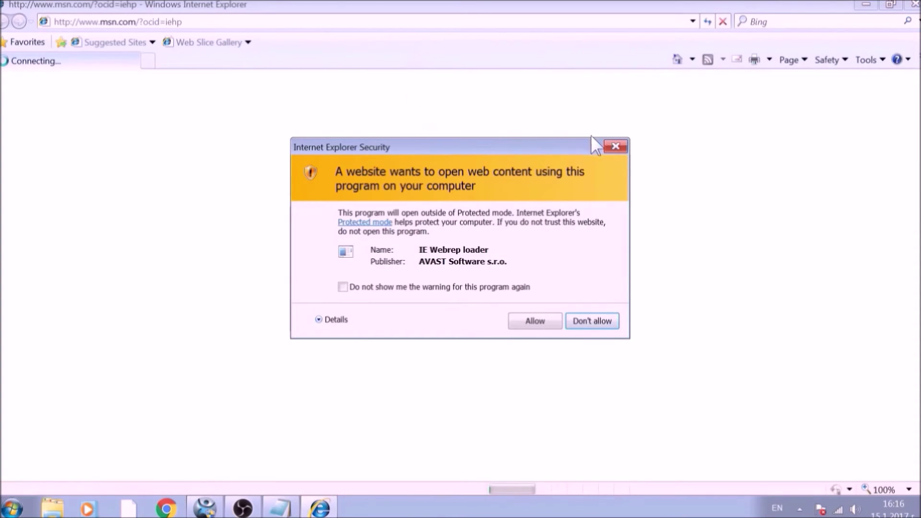
pyautogui.click(608, 144)
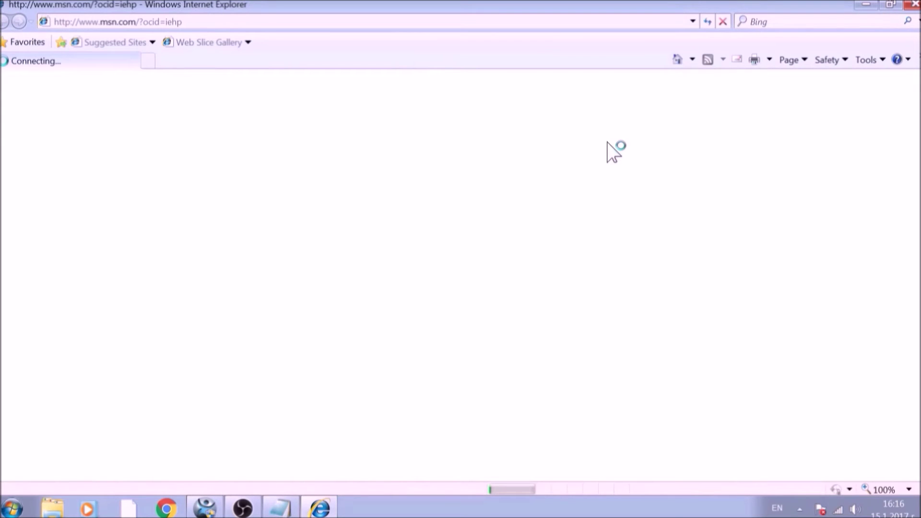
pyautogui.click(870, 61)
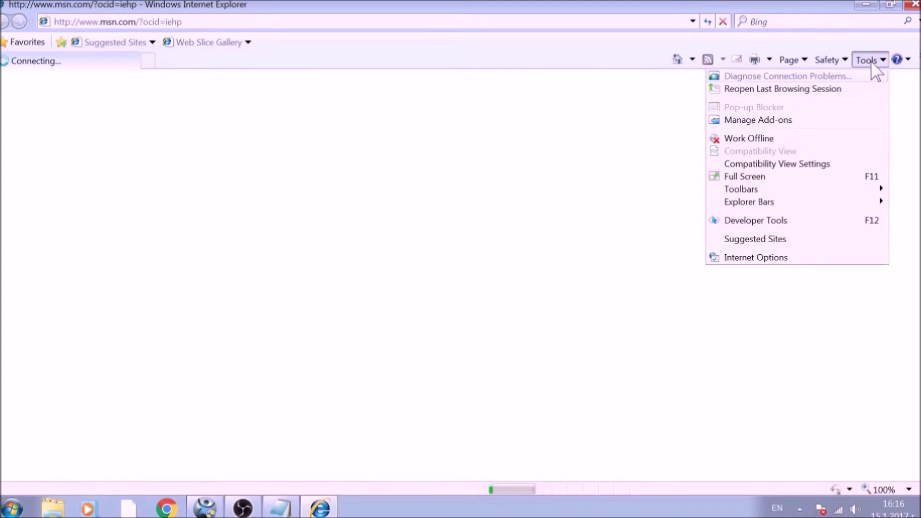
pyautogui.click(784, 258)
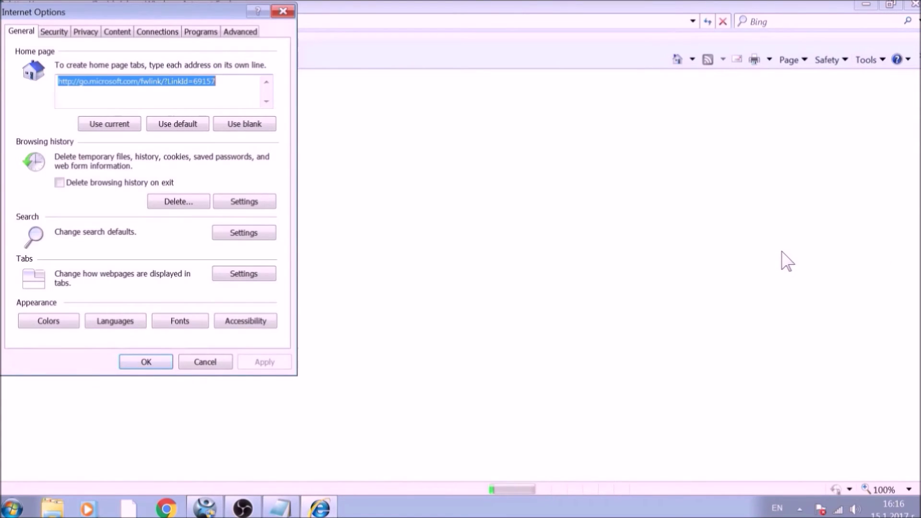
pyautogui.click(251, 127)
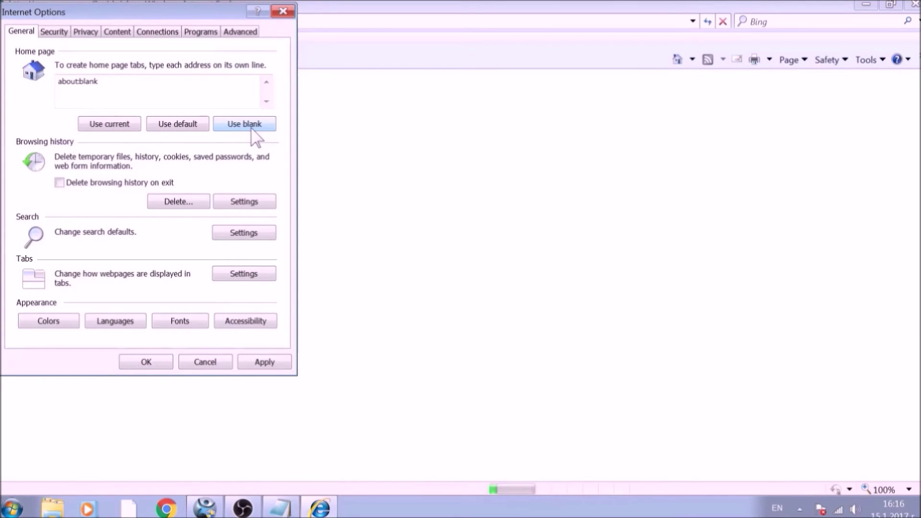
# - Reset Internet Explorer to defaults with Delete personal settings ticked, then close the browser
pyautogui.click(241, 31)
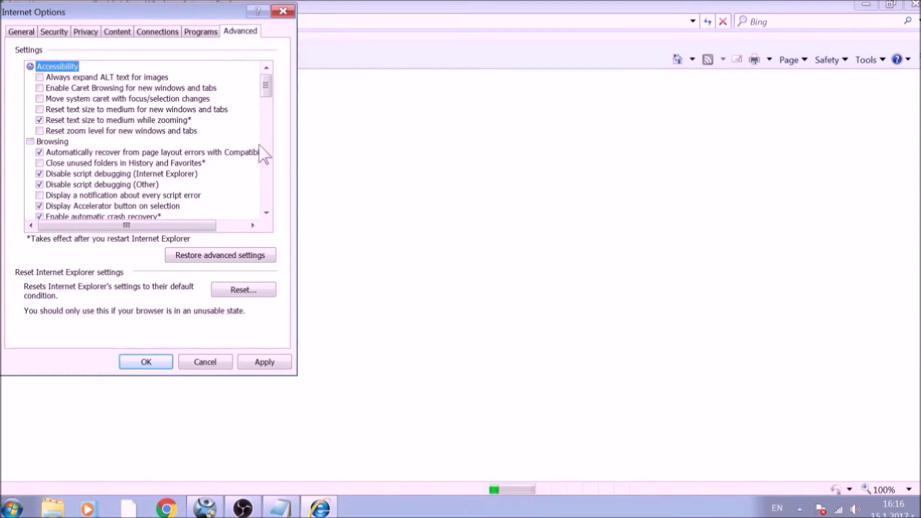
pyautogui.click(243, 290)
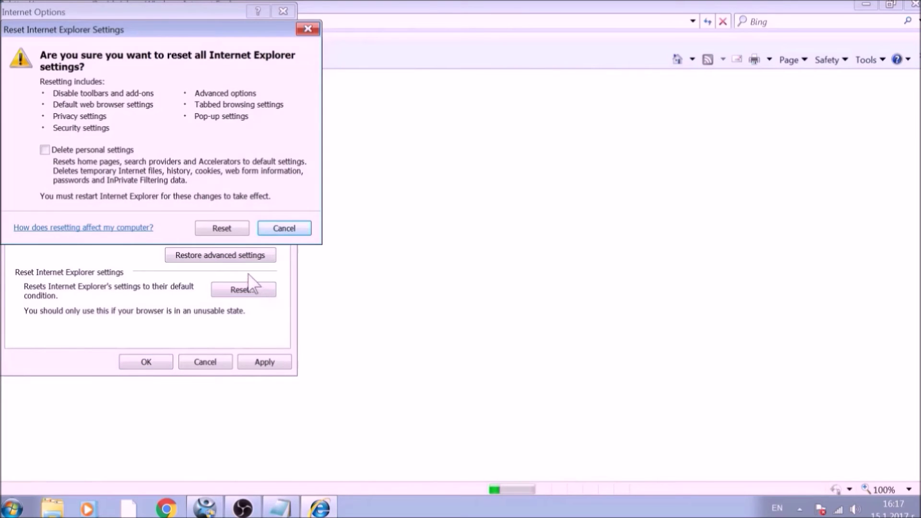
pyautogui.click(96, 151)
pyautogui.click(210, 229)
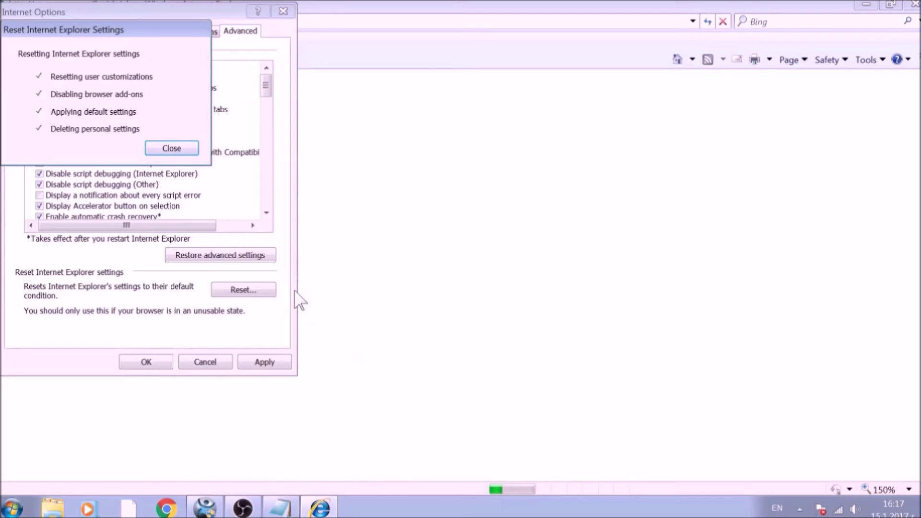
pyautogui.click(173, 148)
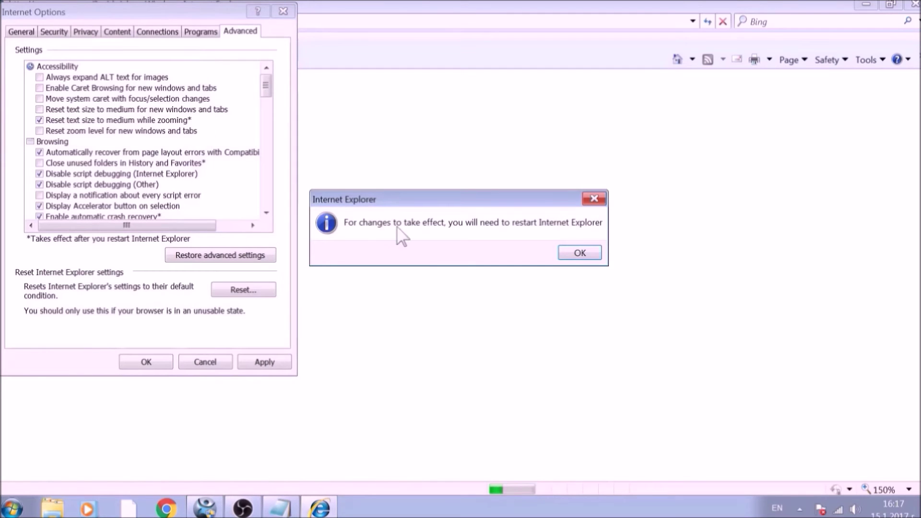
pyautogui.click(578, 253)
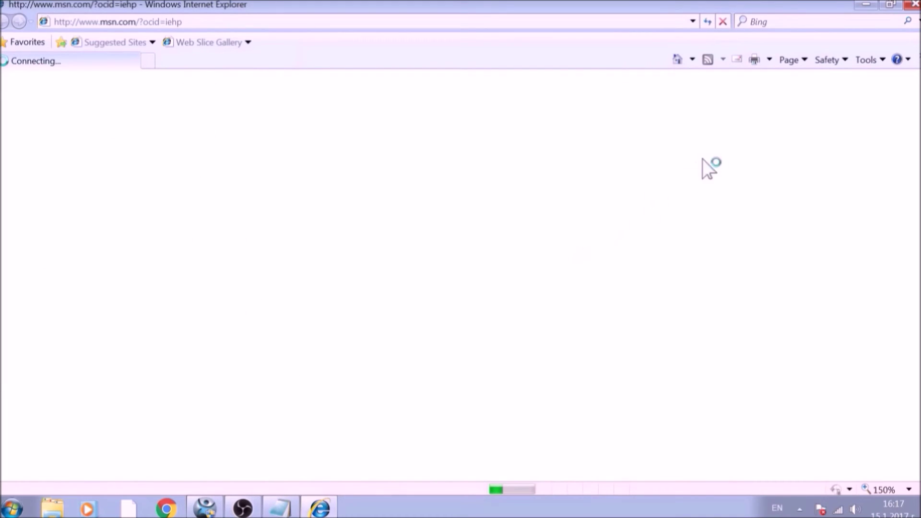
pyautogui.click(914, 6)
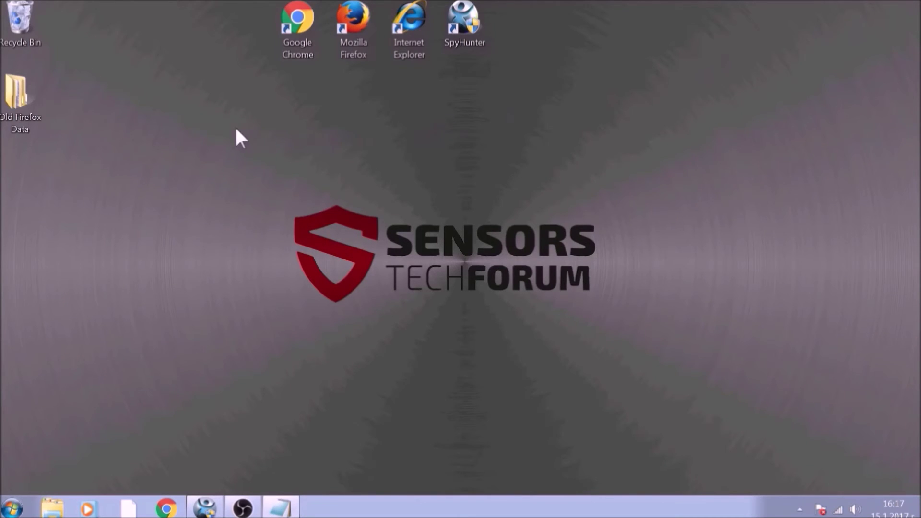
# - Bring SpyHunter 4 back from the taskbar and run Scan Computer Now for a Quick Scan
pyautogui.moveTo(187, 130); pyautogui.dragTo(703, 366)
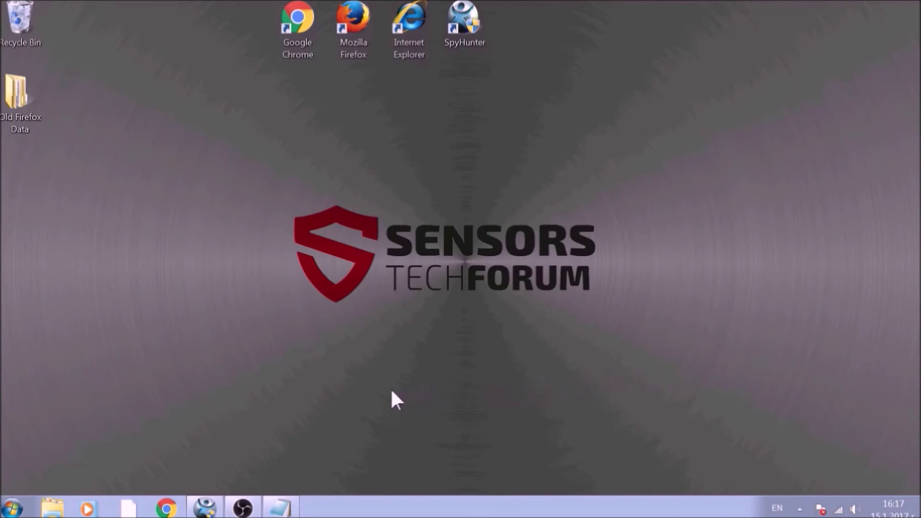
pyautogui.click(218, 507)
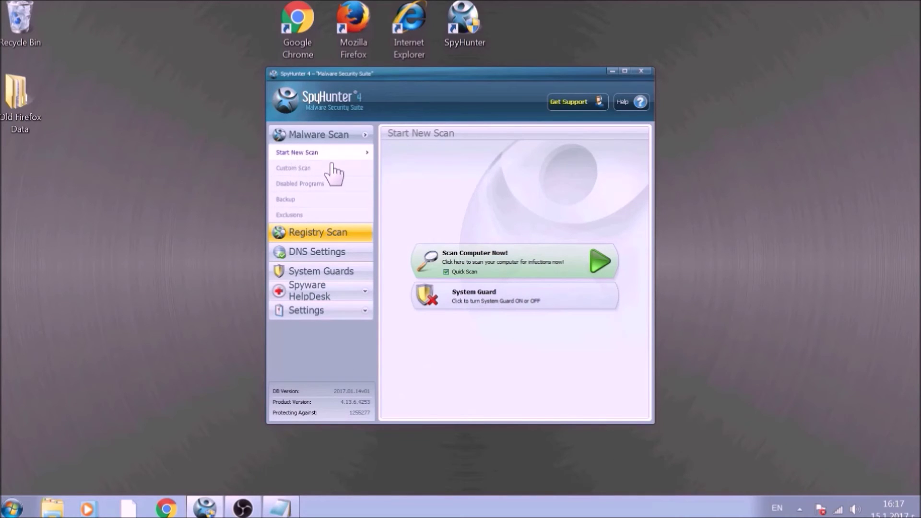
pyautogui.click(481, 257)
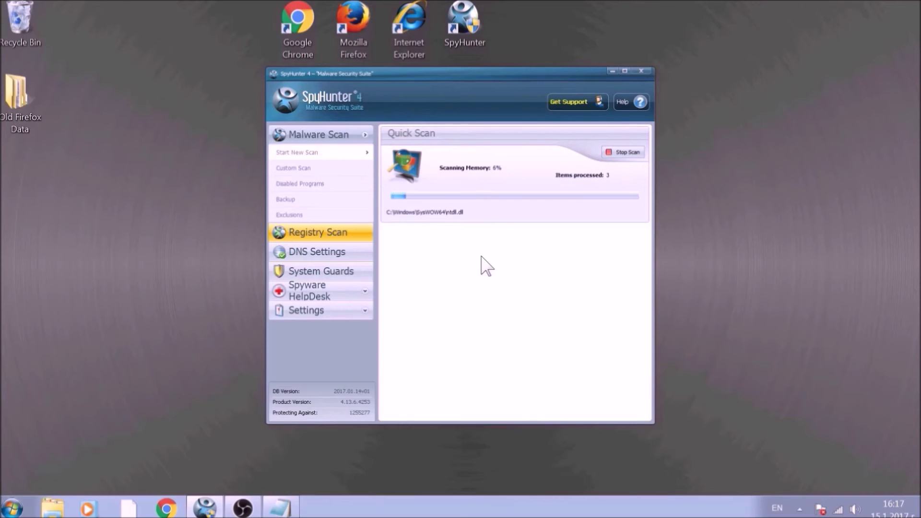